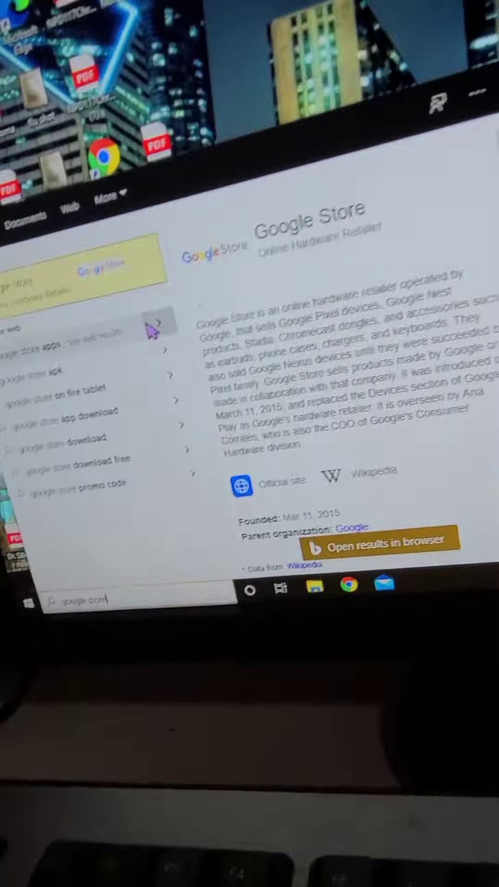
pyautogui.click(151, 331)
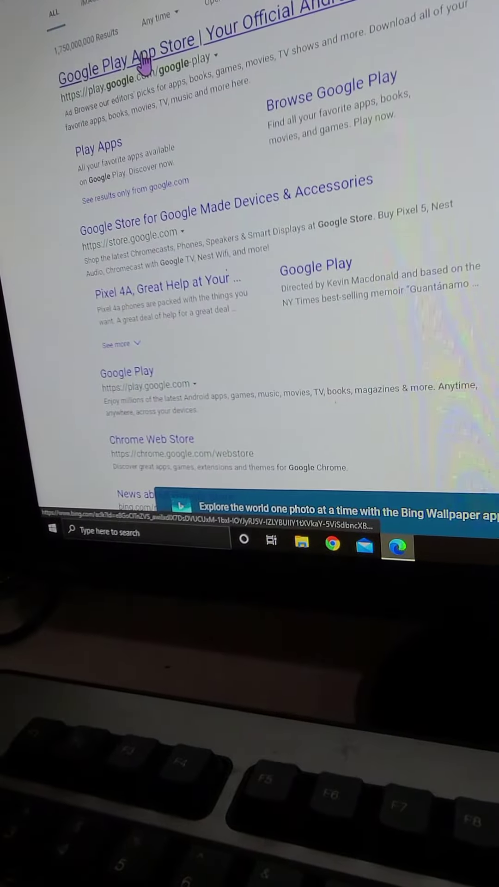
# Step: Open Google Play's store page for the MyRadar Weather Radar app from the search results
pyautogui.click(142, 67)
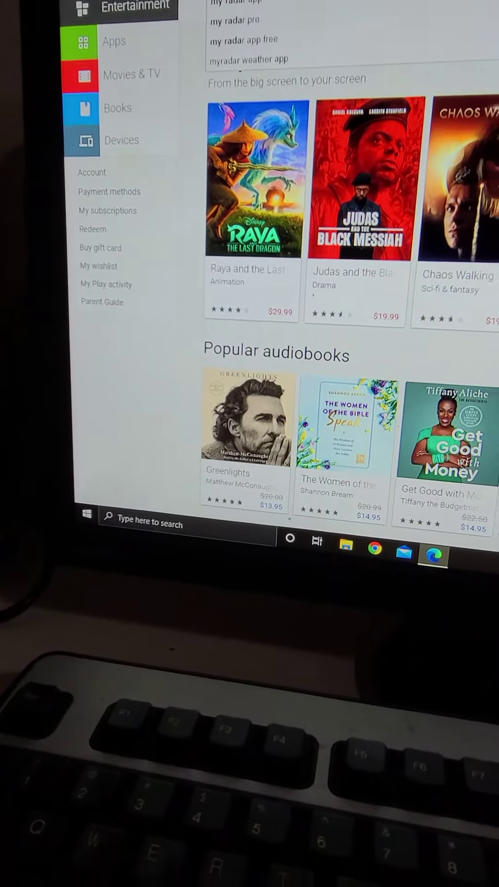
pyautogui.click(328, 54)
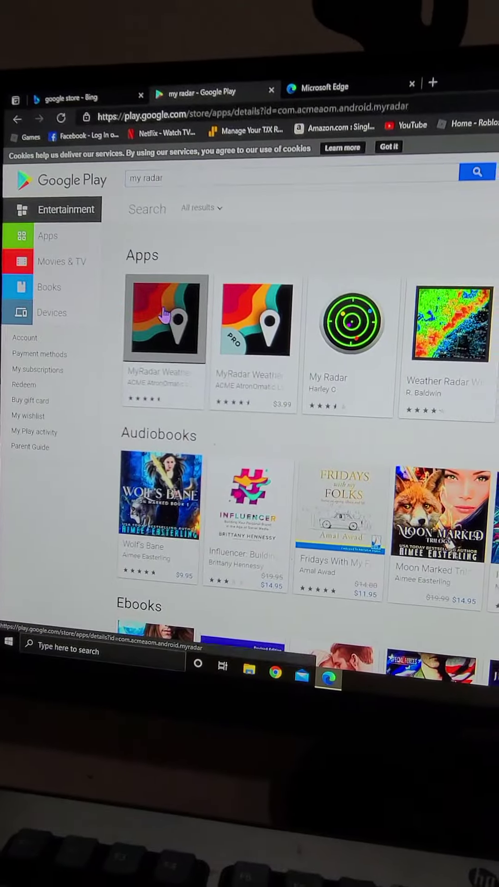
pyautogui.click(172, 313)
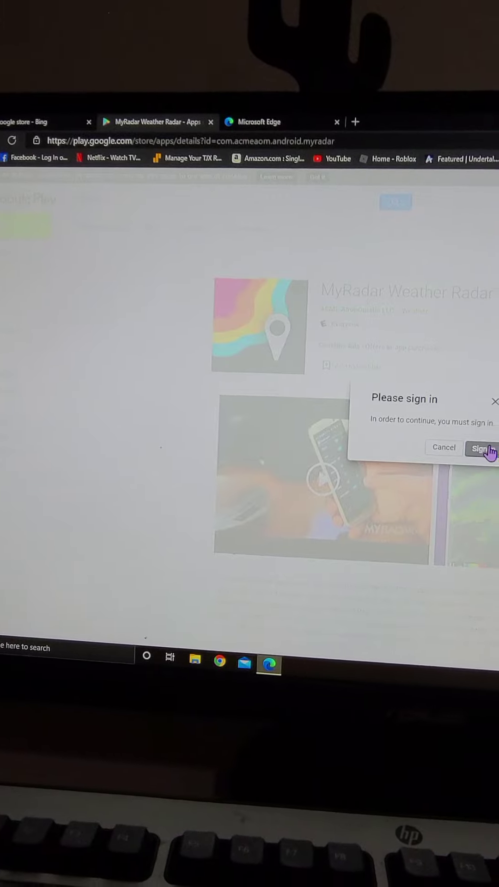
pyautogui.click(466, 443)
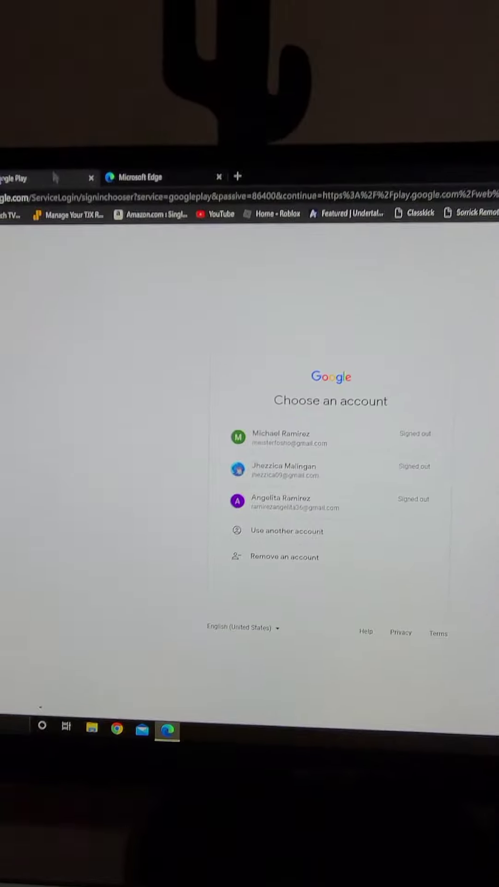
pyautogui.click(209, 53)
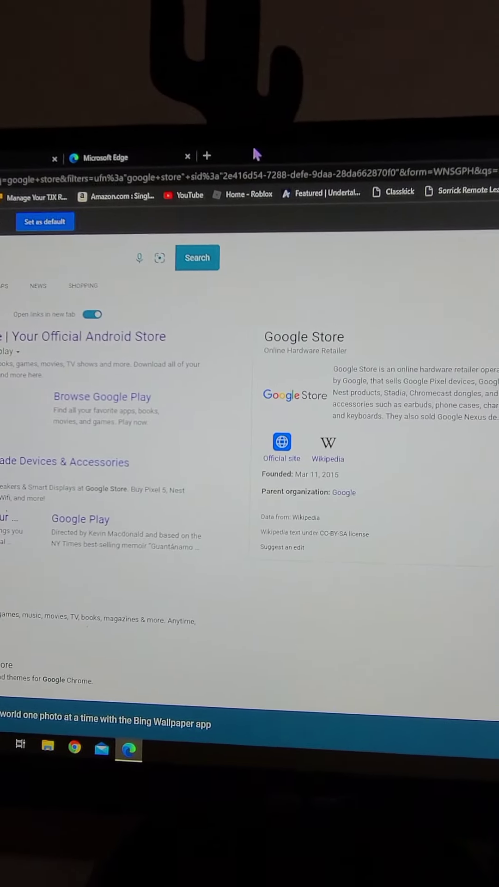